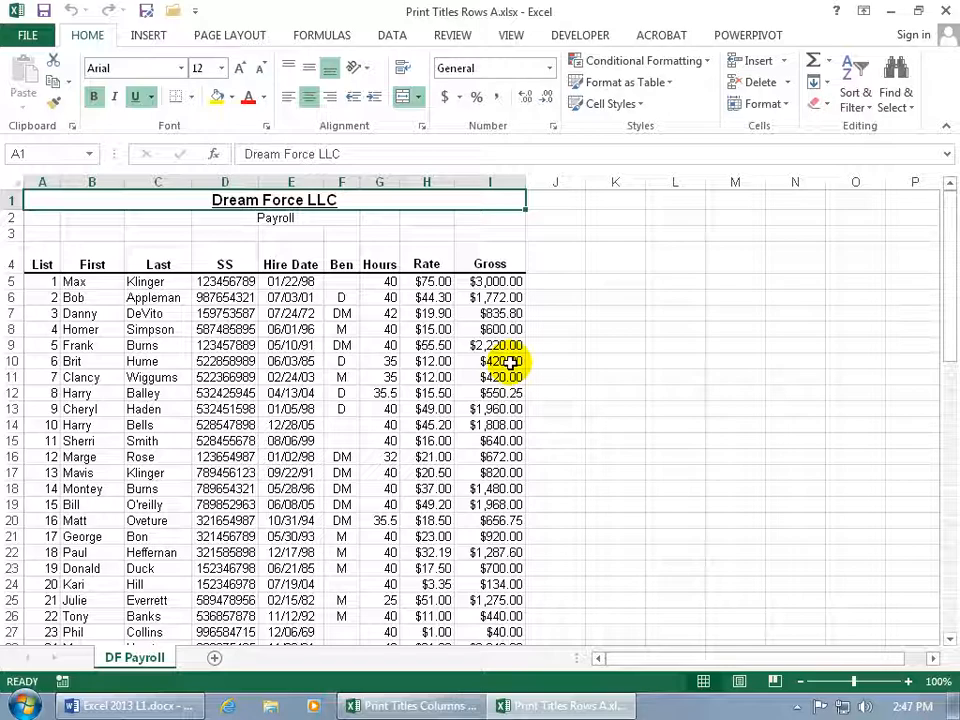
Preview the payroll printout and examine whether page 2 carries the column headings
left_click(30, 33)
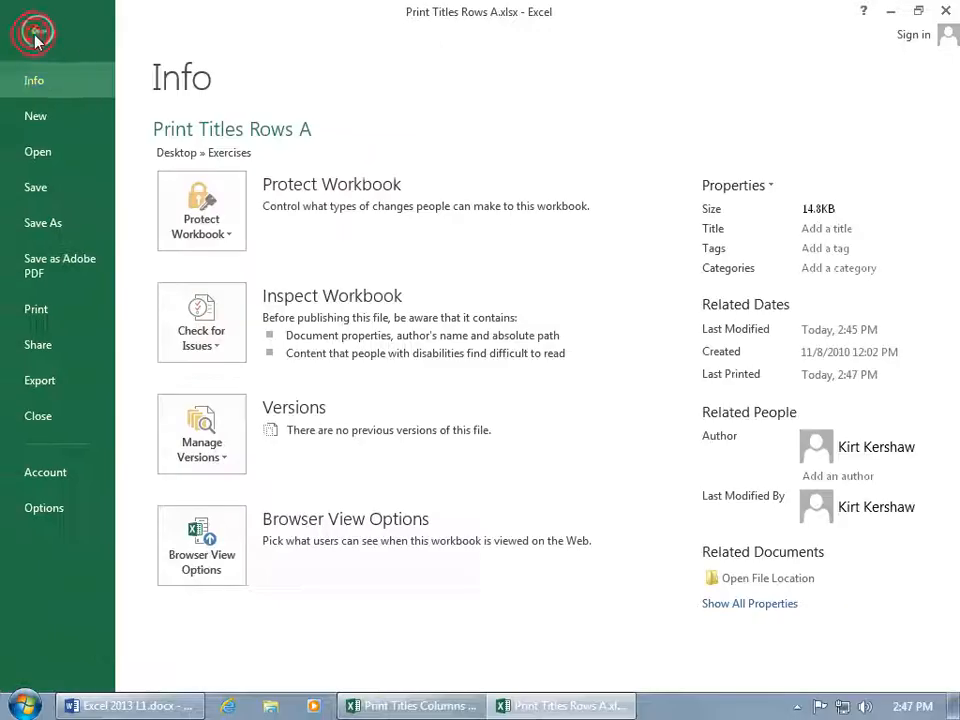
left_click(67, 309)
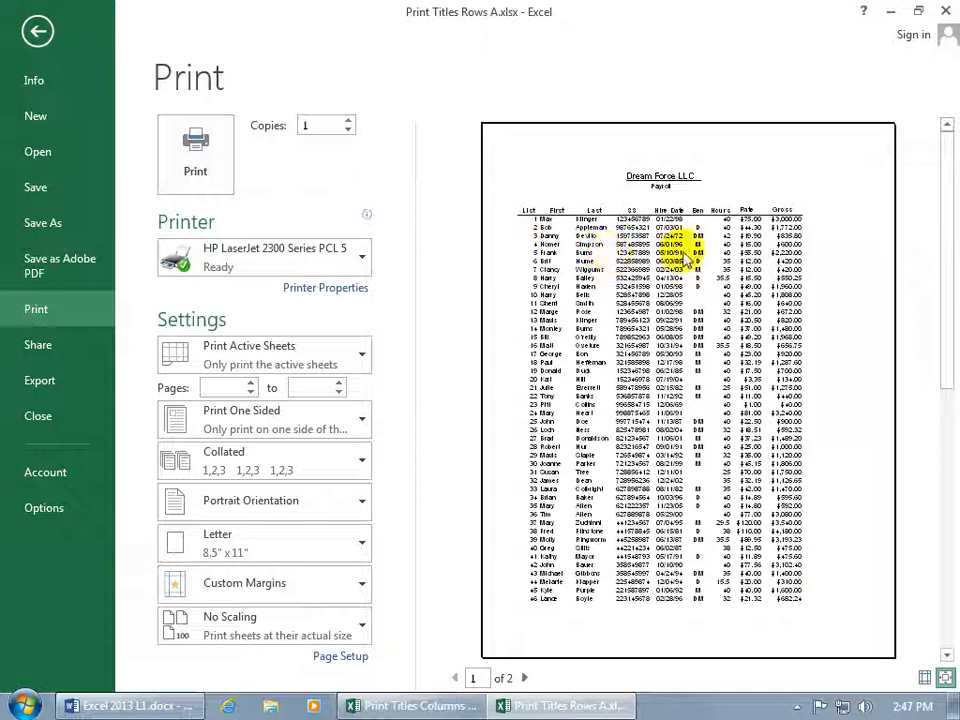
left_click(524, 678)
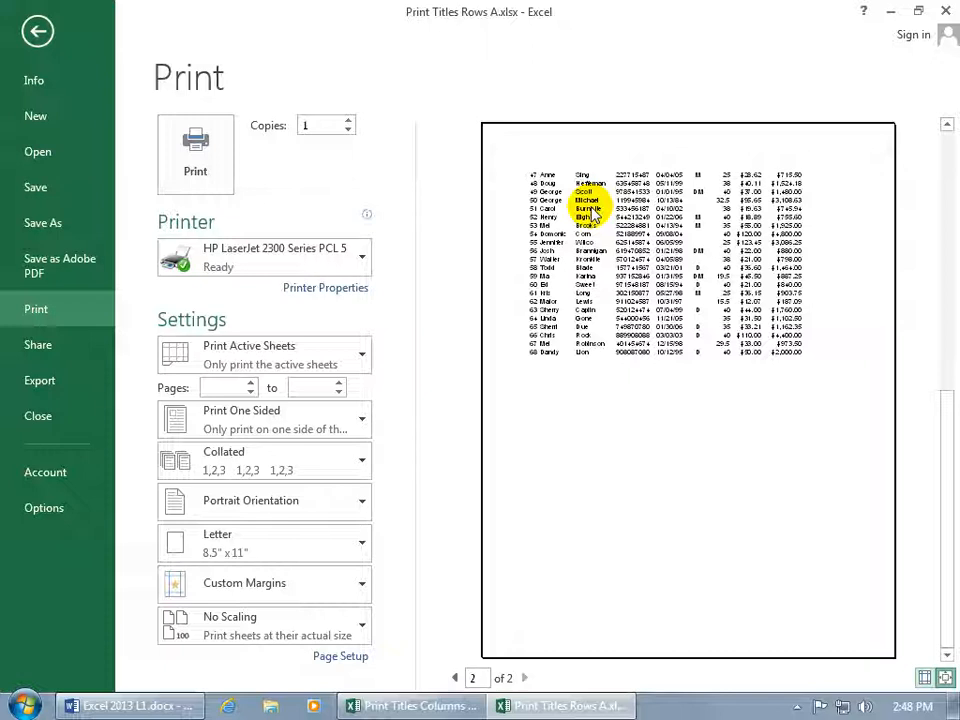
left_click(345, 656)
left_click(590, 254)
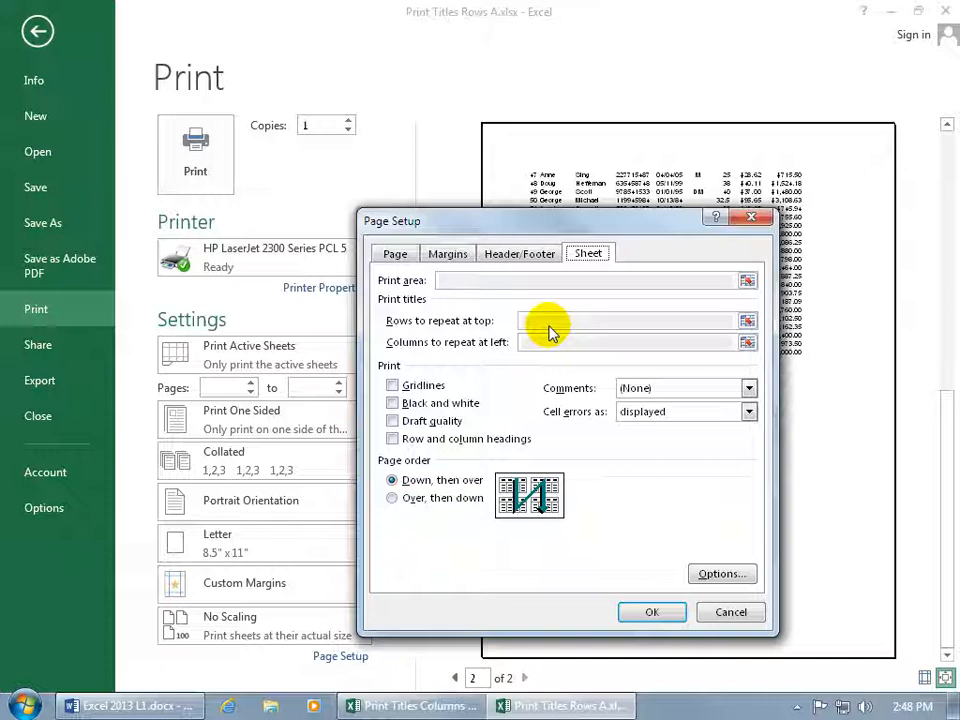
left_click(733, 612)
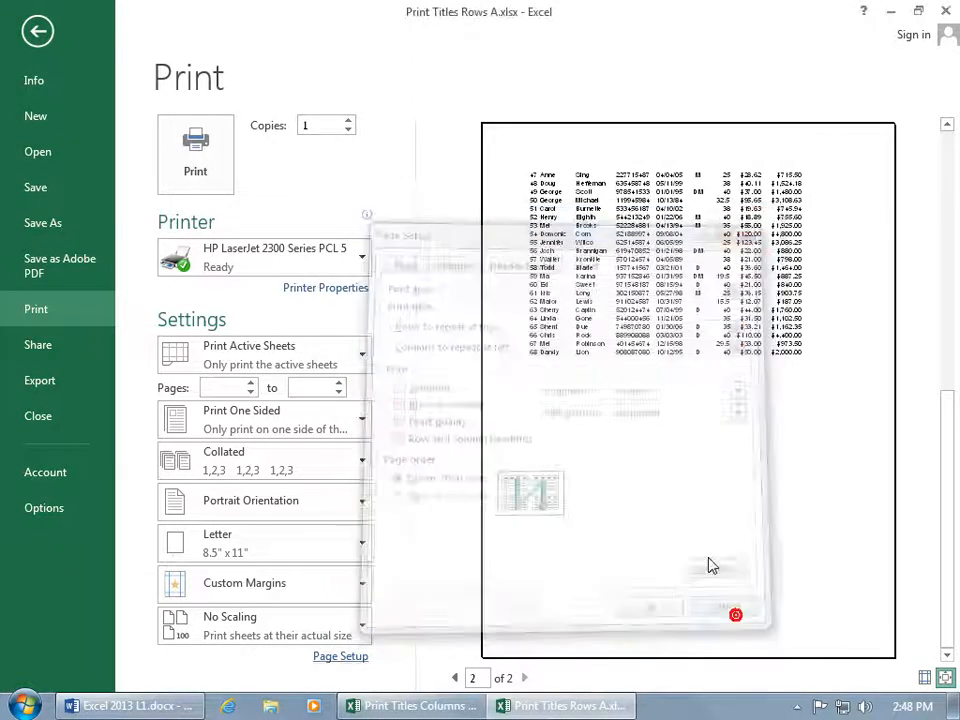
left_click(42, 35)
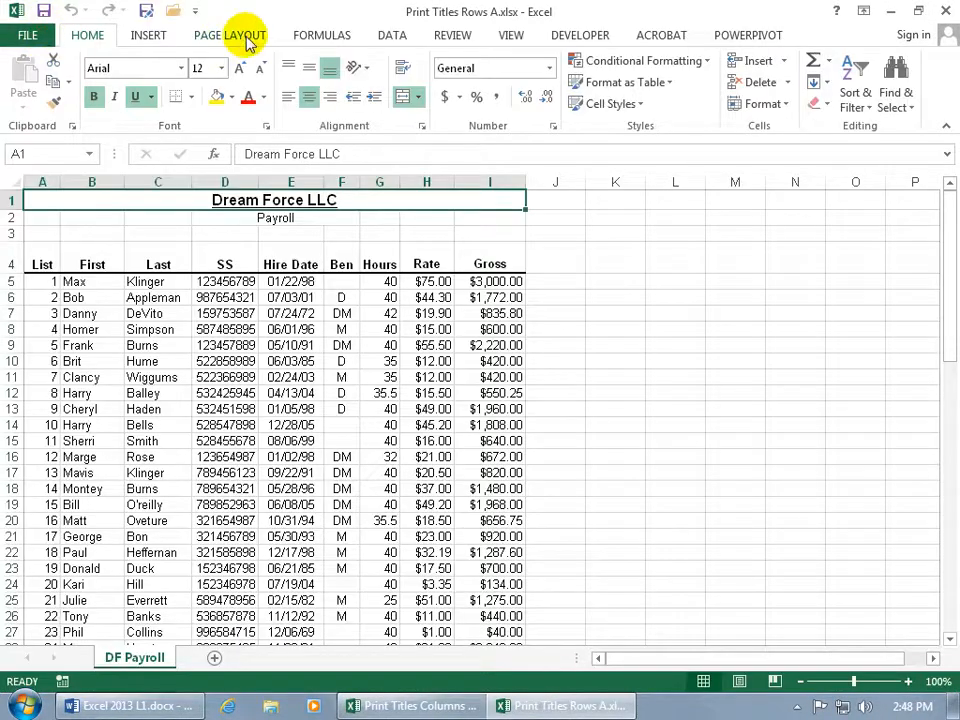
Set row 4 ($4:$4), the payroll column headings, as the print title row to repeat at the top of every page
left_click(245, 33)
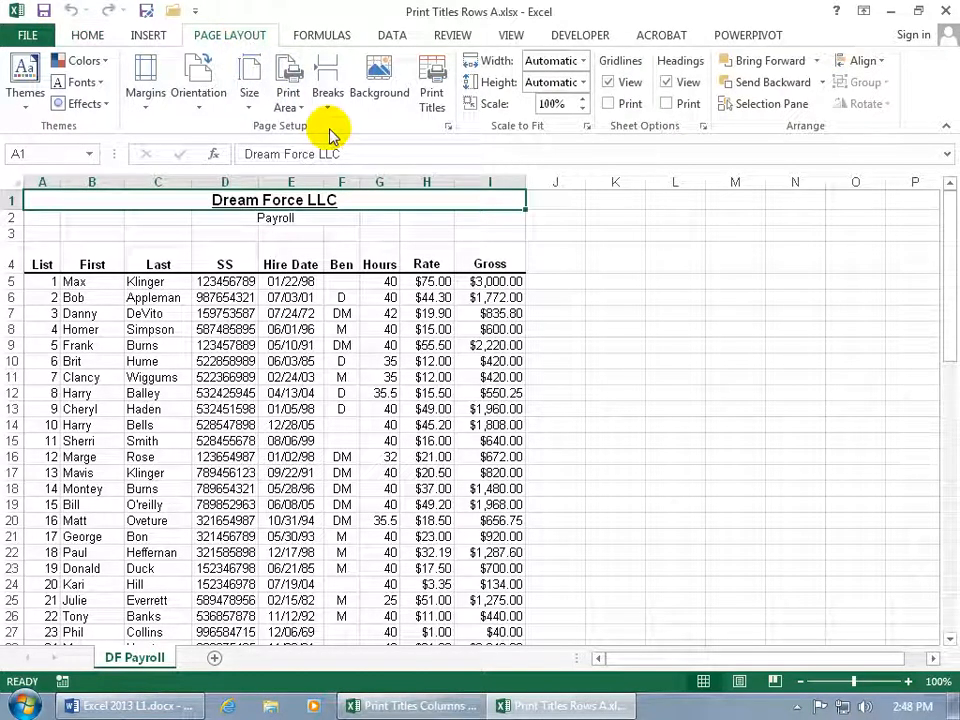
left_click(432, 105)
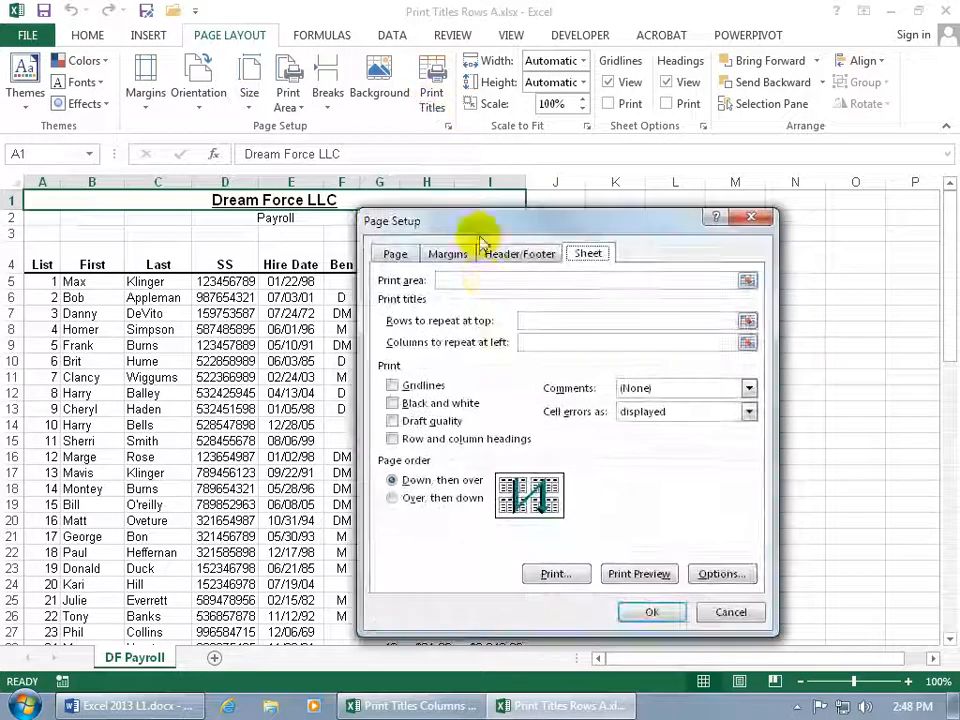
left_click(570, 321)
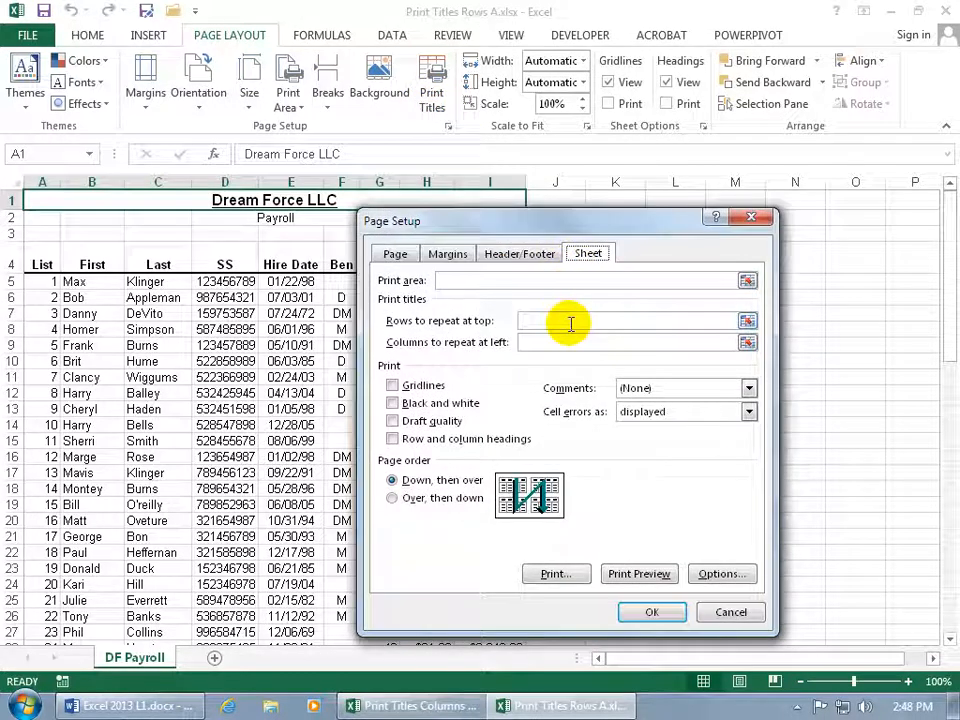
left_click(747, 322)
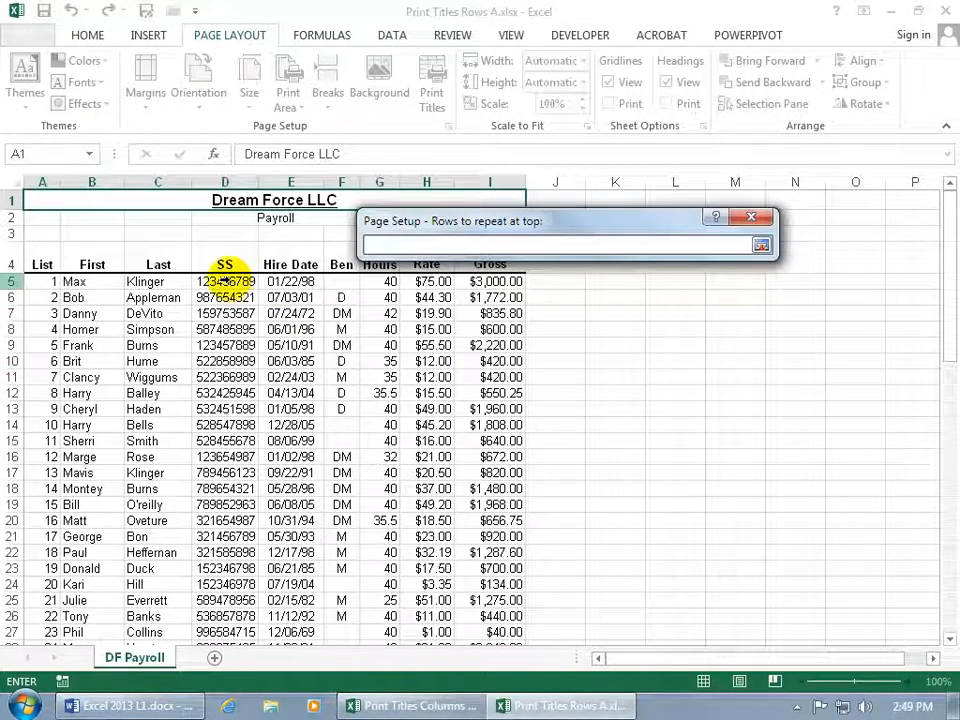
left_click_drag(481, 218, 607, 322)
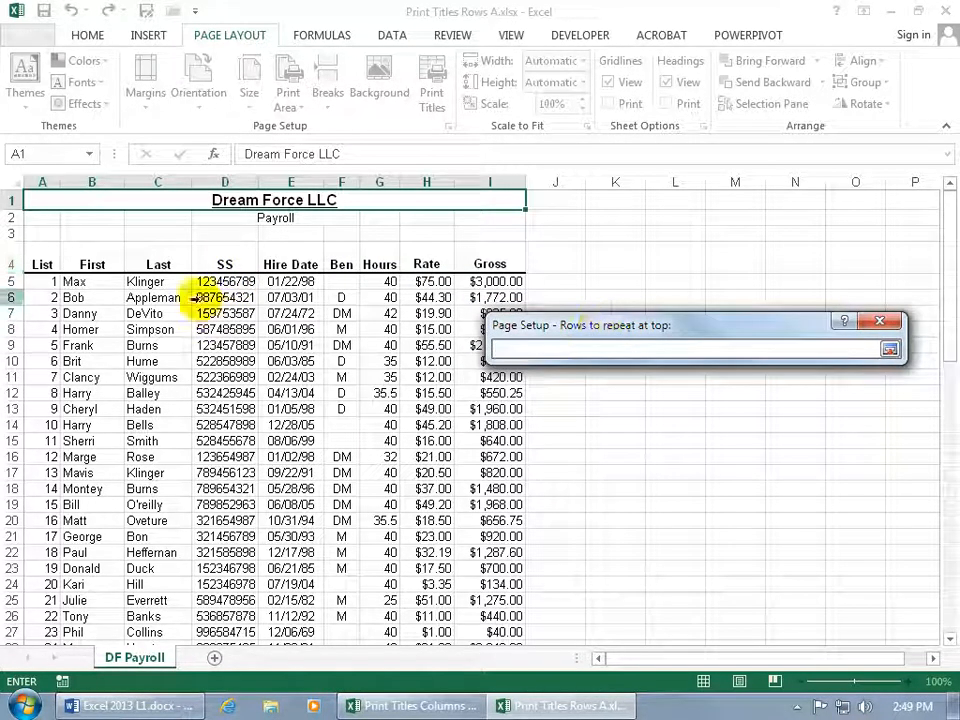
left_click(169, 253)
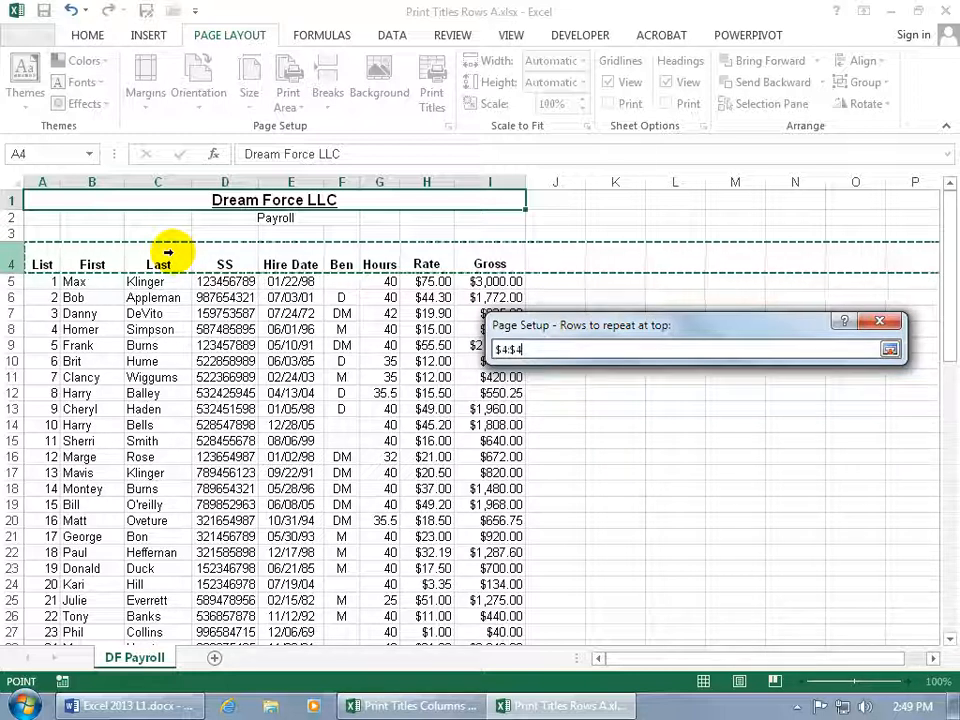
left_click_drag(170, 219, 165, 250)
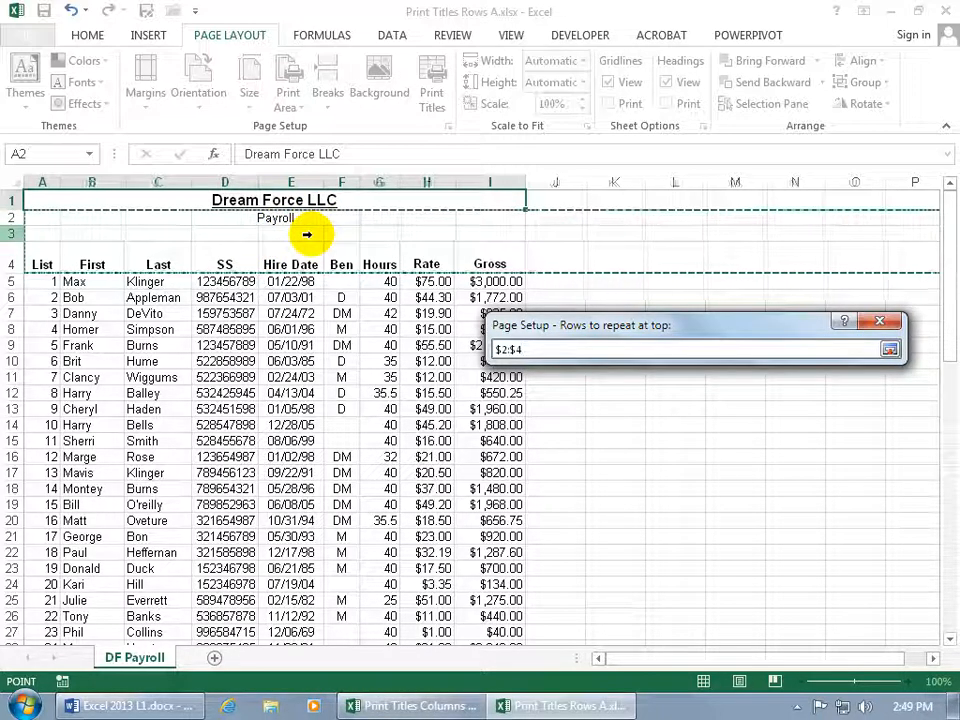
left_click(293, 262)
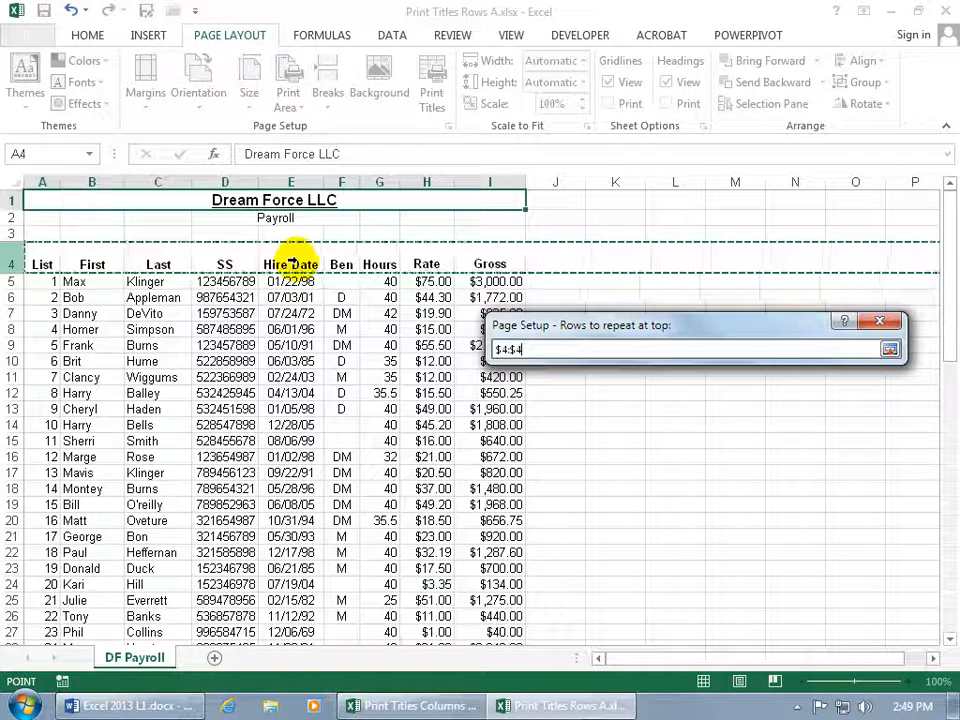
key("Return")
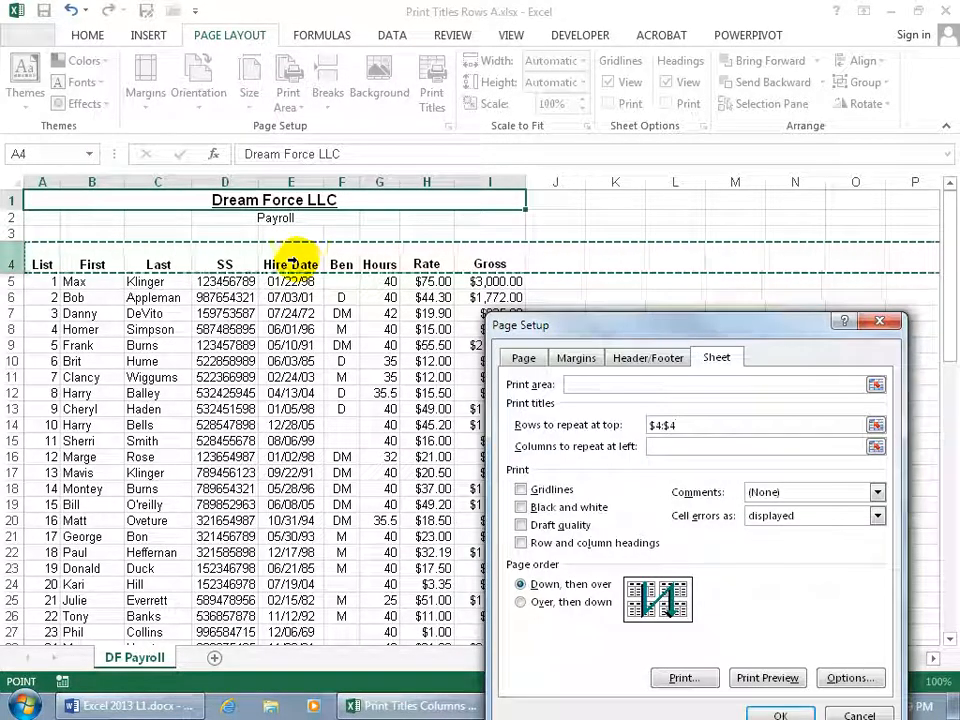
Check page 2 in the print preview and close the Print Titles Rows A workbook
left_click(776, 680)
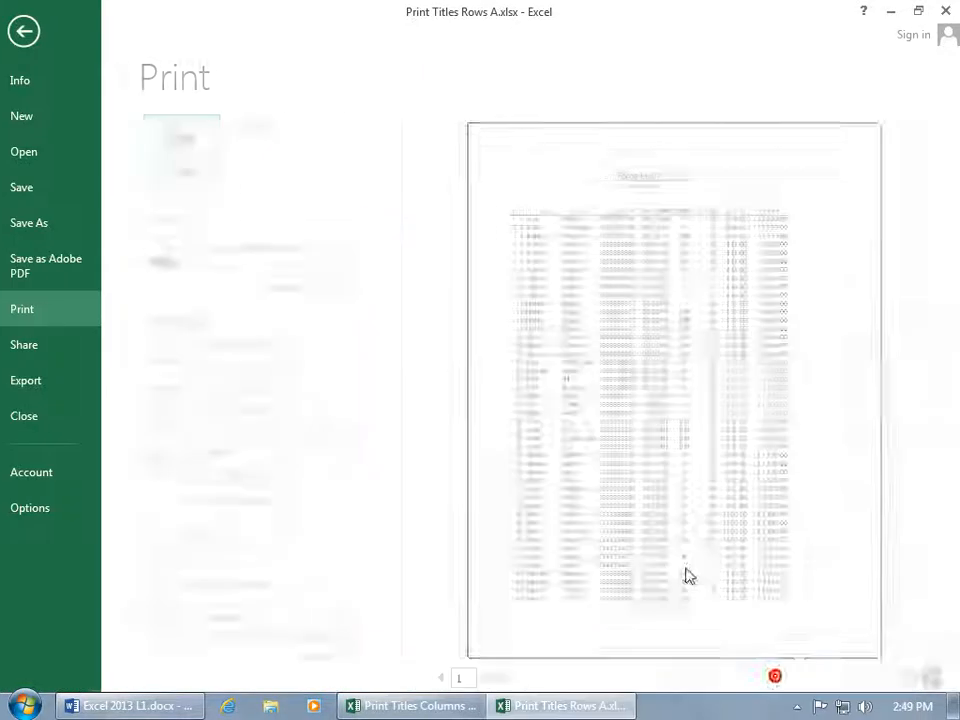
left_click(527, 678)
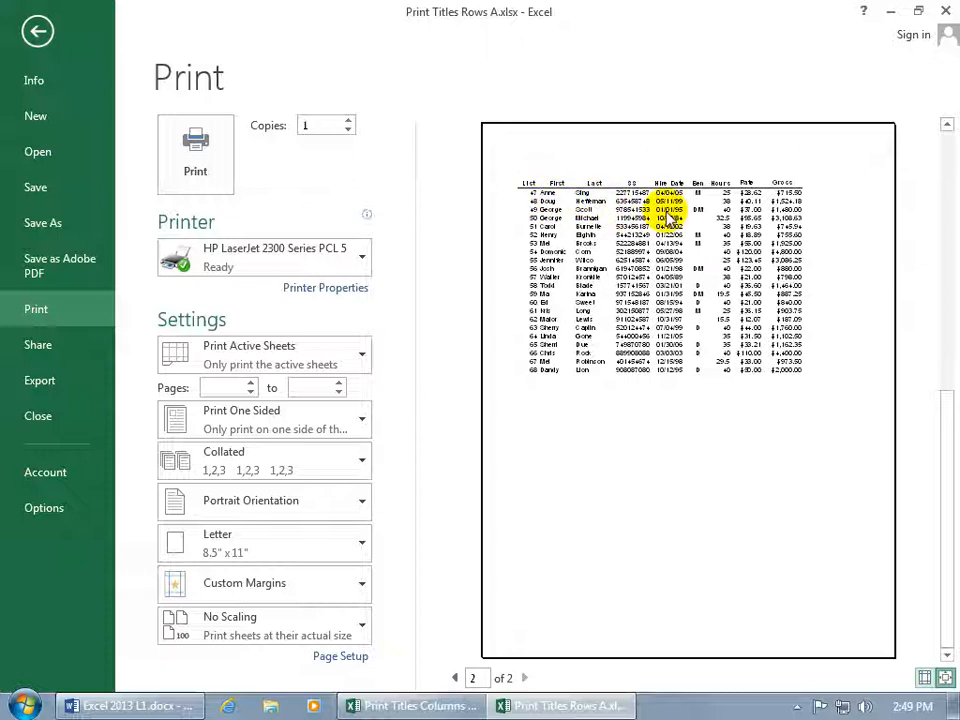
left_click(945, 11)
left_click(500, 379)
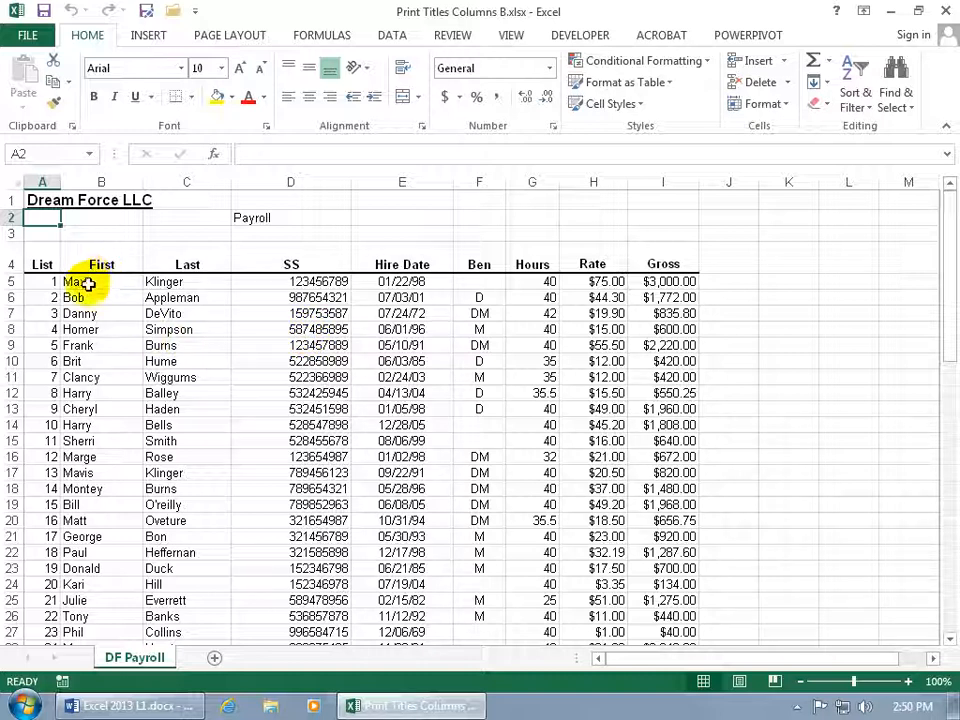
Examine the List, First and Last columns by selecting A5:C6, the title cells A1:C1 and the headings A4:C4
left_click(45, 282)
left_click(70, 282)
left_click_drag(34, 282, 172, 298)
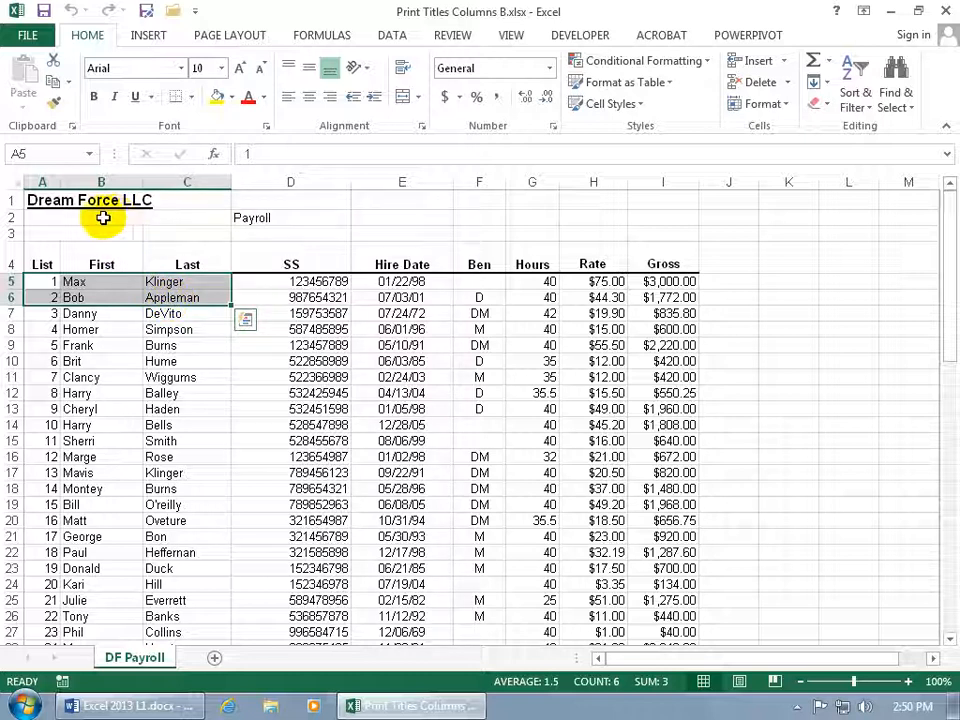
left_click_drag(62, 199, 194, 200)
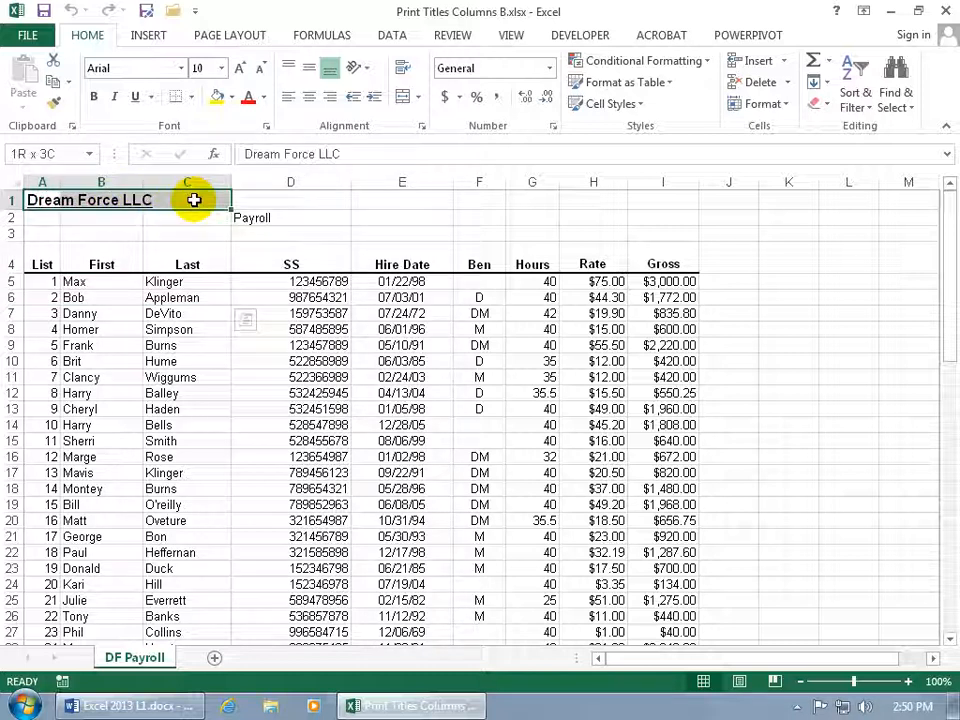
left_click_drag(51, 250, 172, 252)
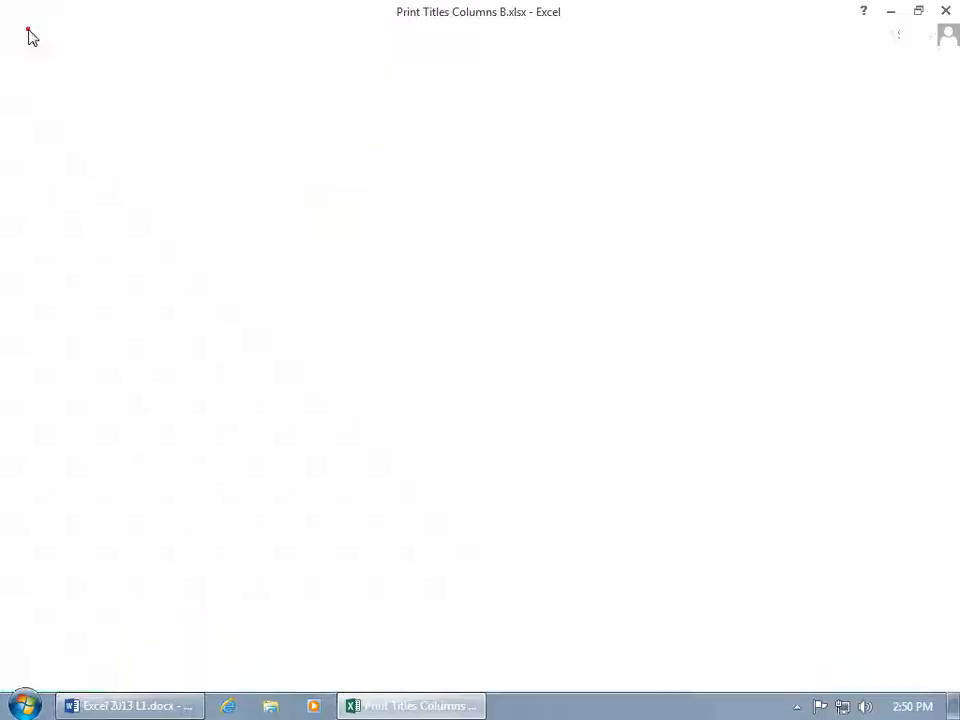
Preview the Print Titles Columns B printout through to page 4, checking how rows and columns split across pages
left_click(29, 36)
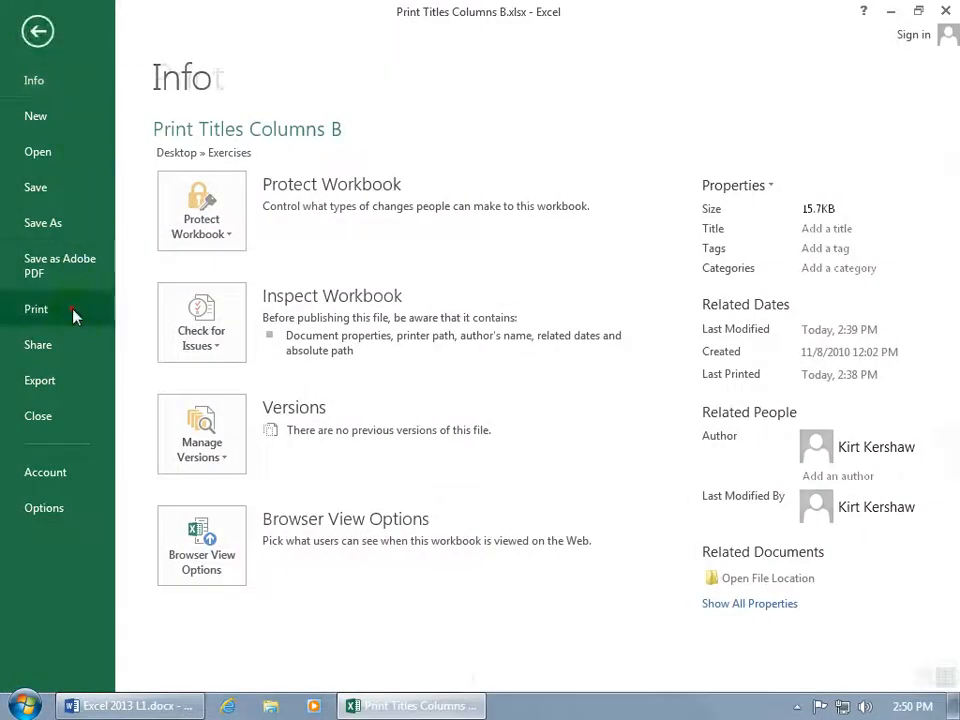
left_click(72, 316)
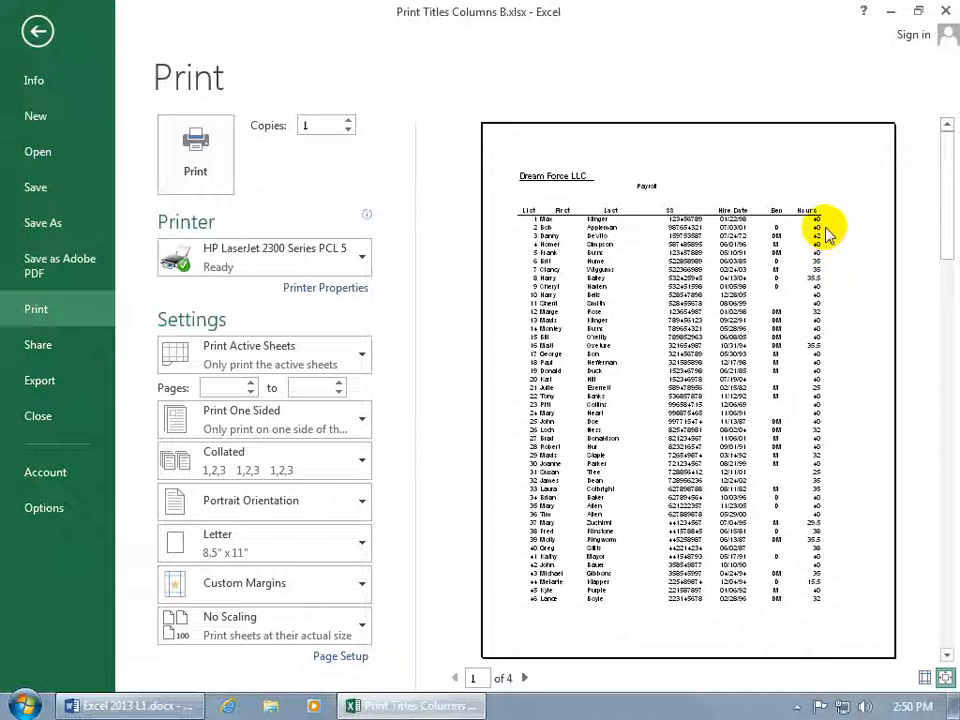
left_click(525, 678)
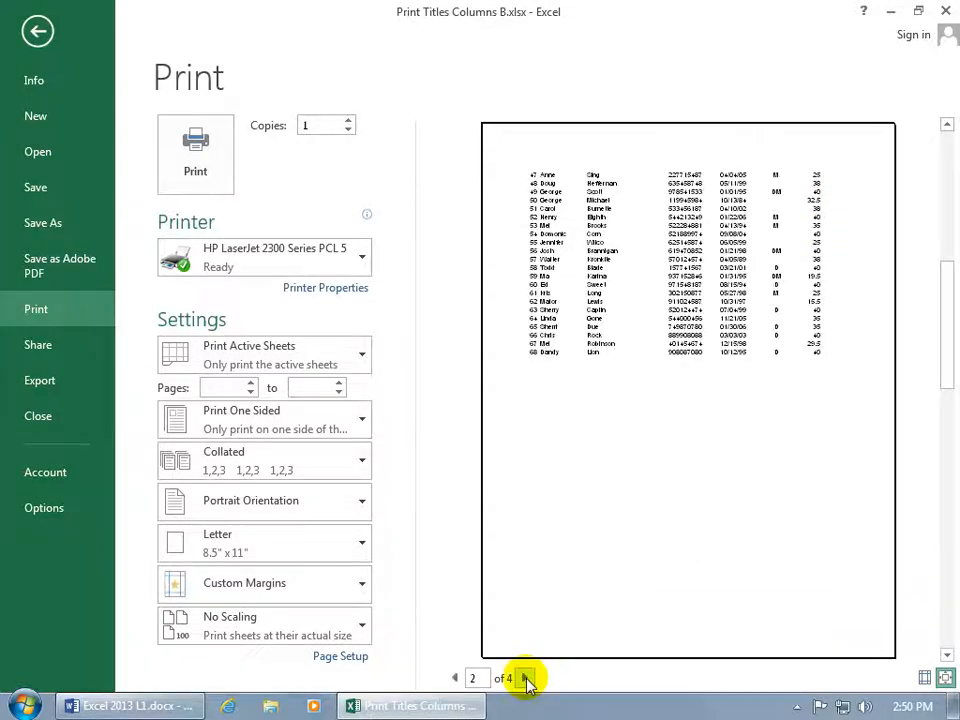
left_click(525, 678)
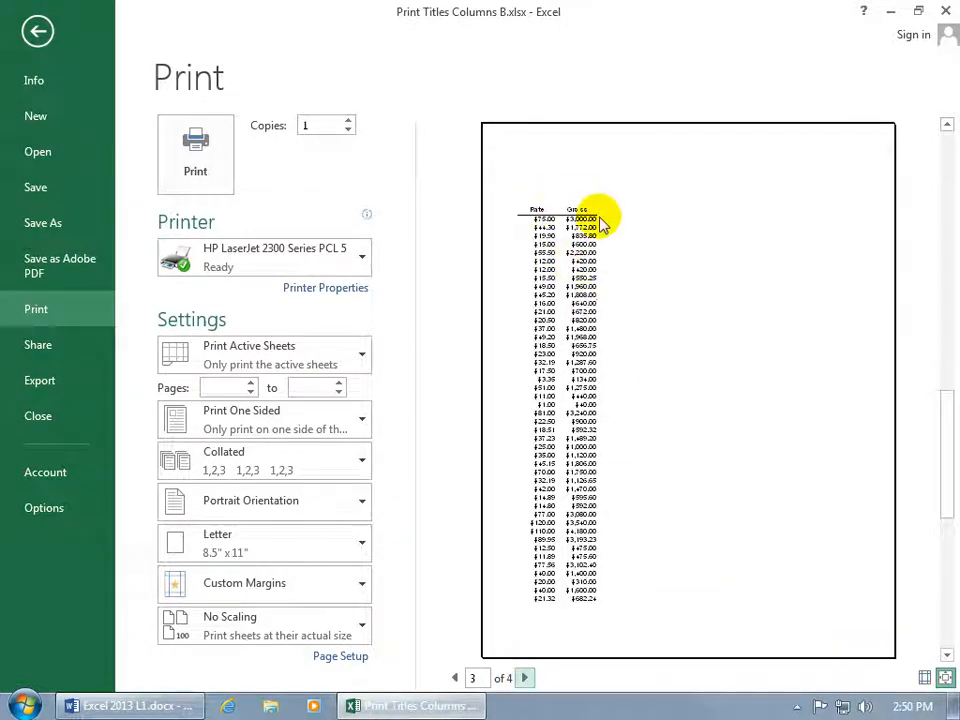
left_click(525, 678)
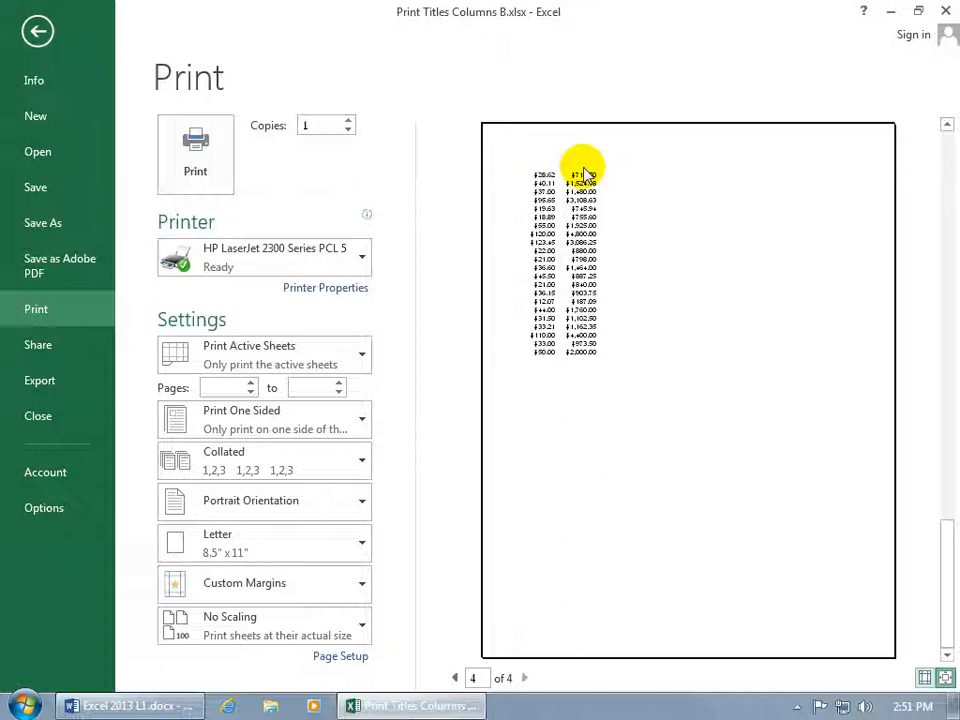
Compare pages 1 and 3 in the print preview and return to the worksheet
left_click(455, 678)
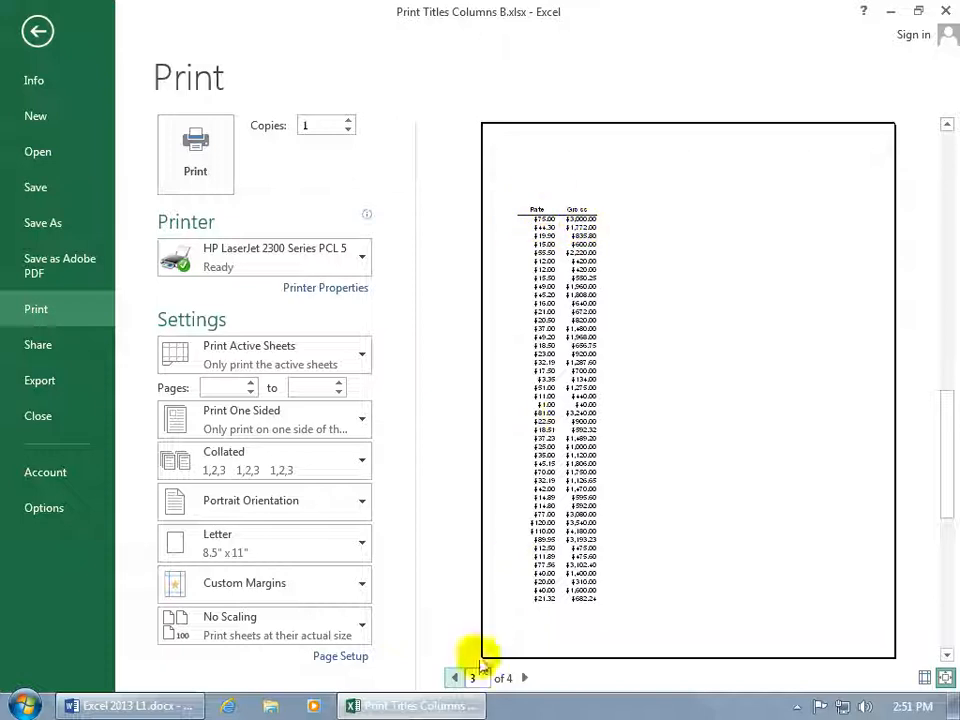
left_click(455, 678)
left_click(455, 679)
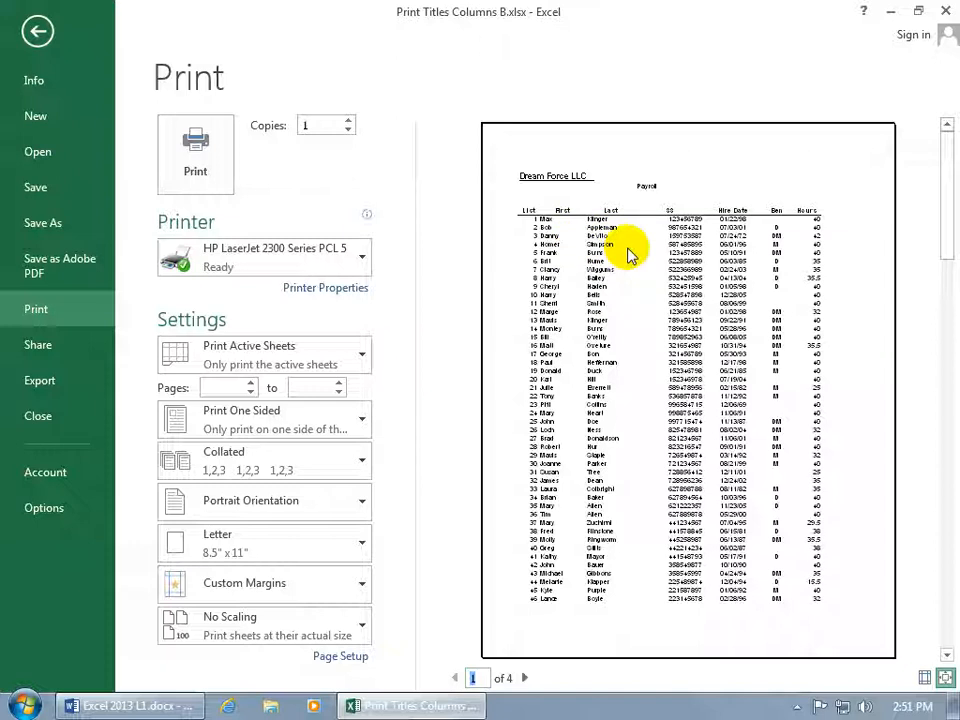
left_click(524, 678)
left_click(524, 678)
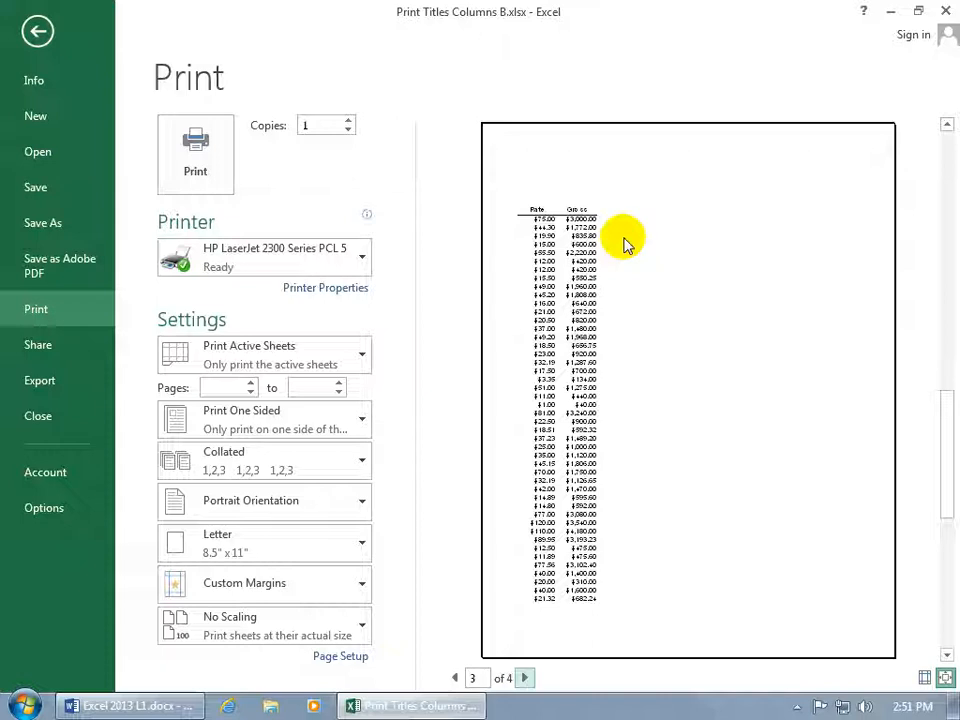
left_click(37, 32)
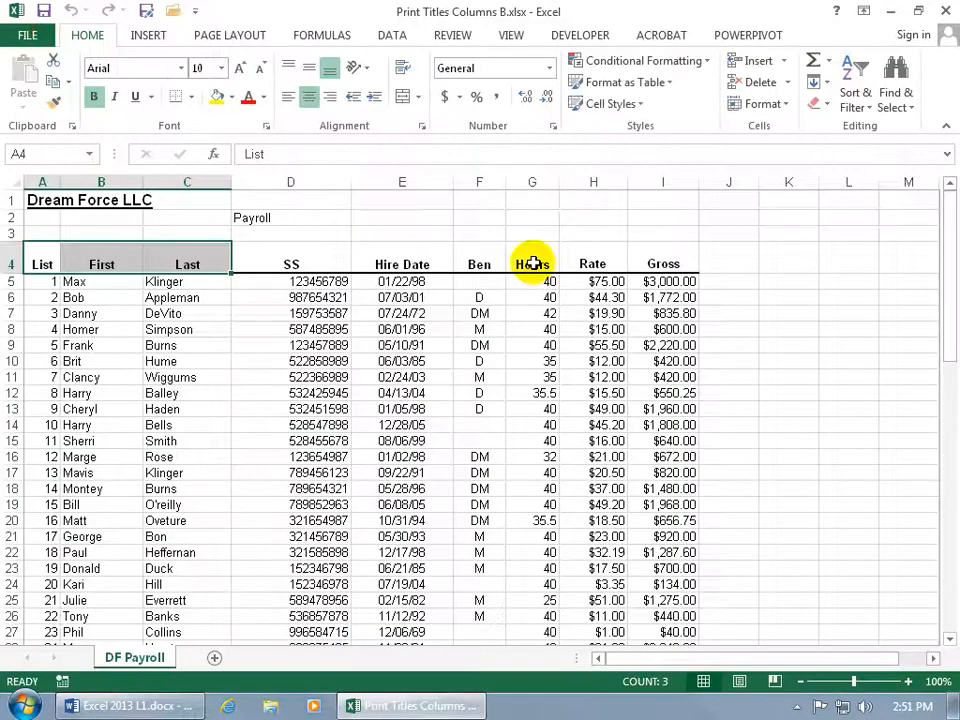
Set heading row 4 ($4:$4) as the row to repeat at the top of each printed page
left_click(229, 35)
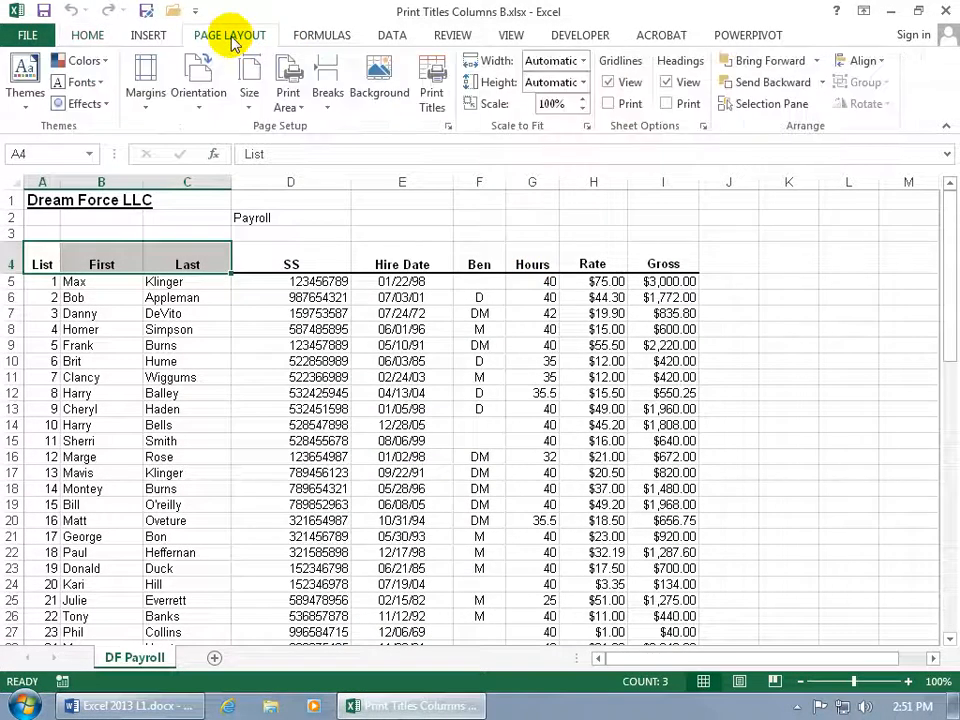
left_click(430, 95)
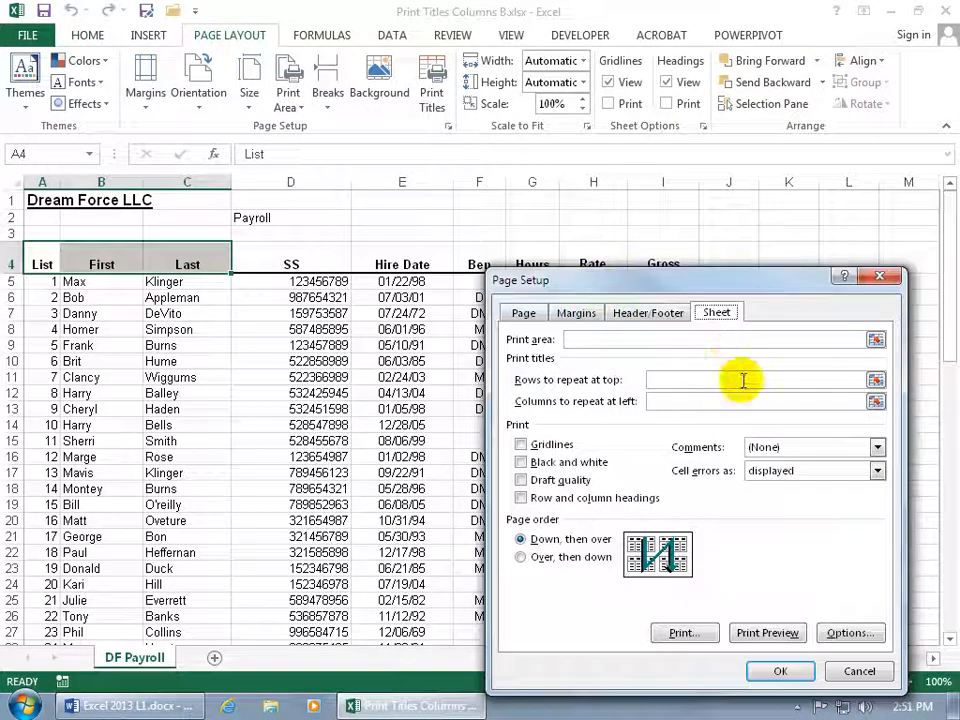
left_click(875, 380)
left_click(180, 260)
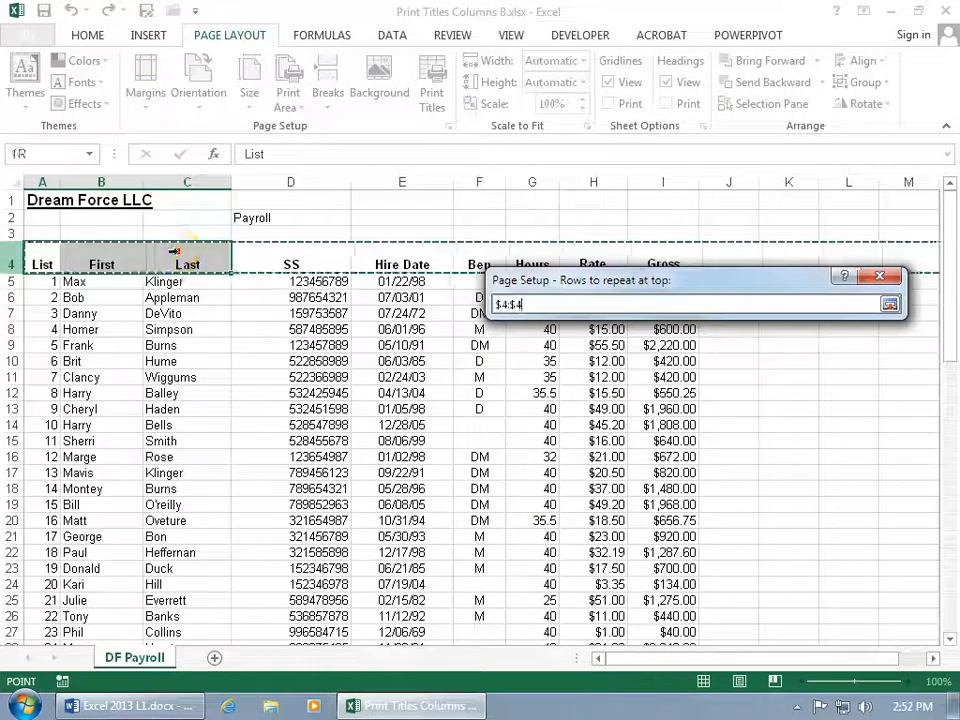
left_click(889, 304)
Set the First and Last name columns ($B:$C) as the columns to repeat at the left of each printed page
left_click(753, 400)
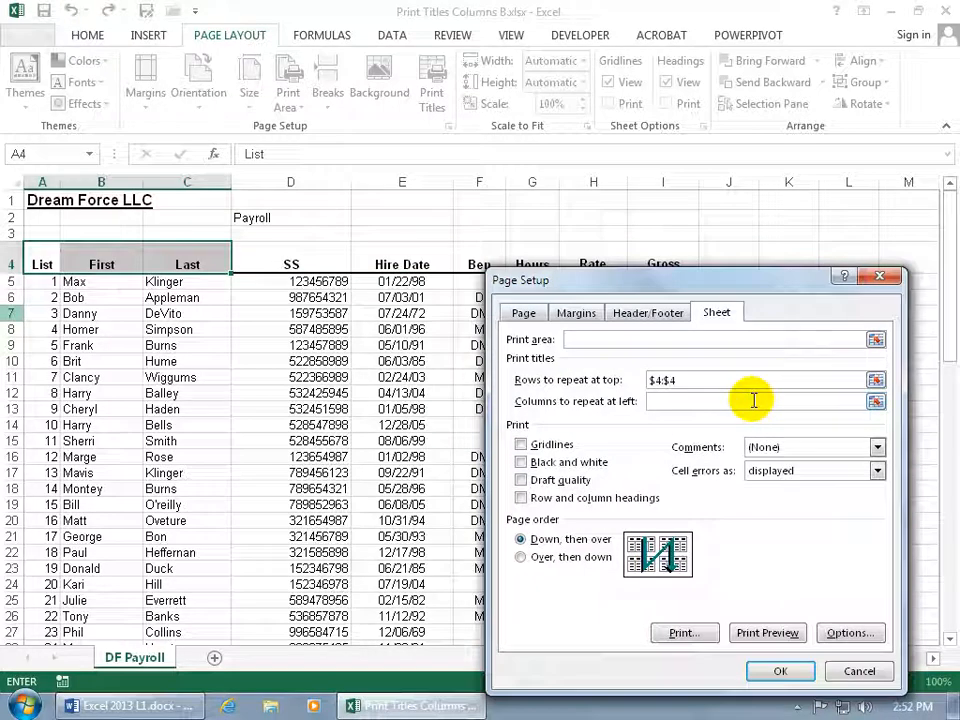
left_click(875, 401)
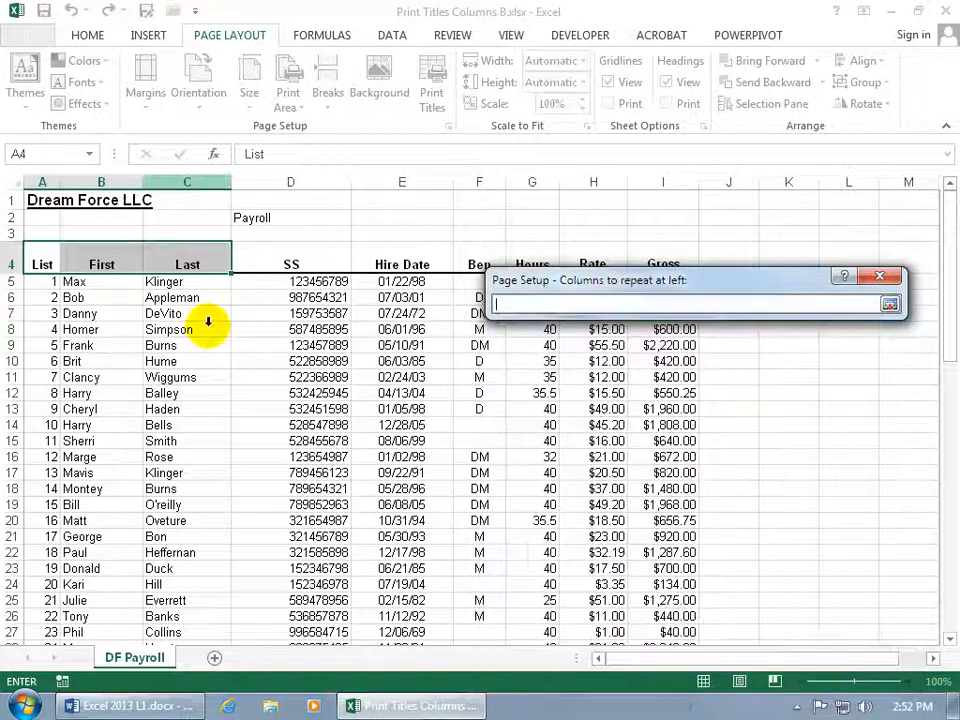
left_click_drag(103, 265, 167, 270)
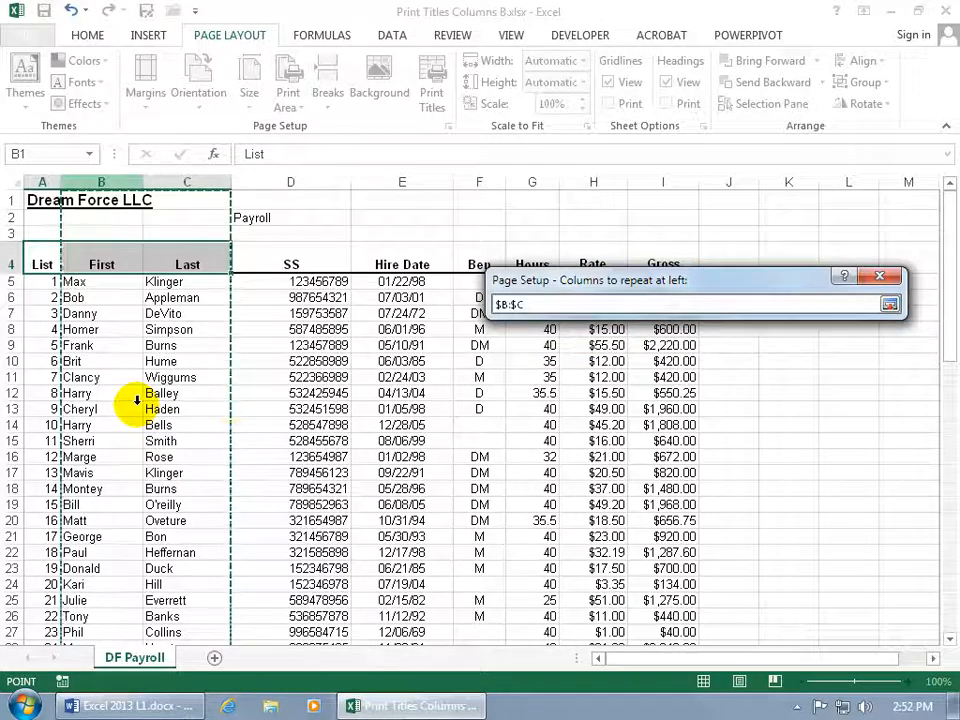
key("Return")
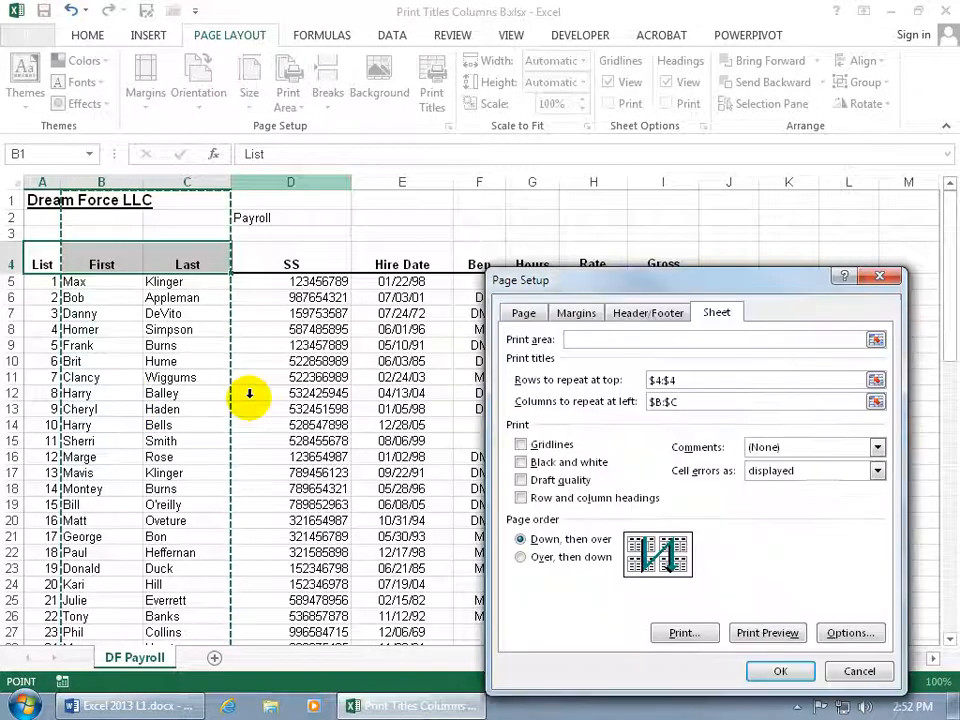
Preview the printout through to page 4, checking that the heading row and name columns repeat on each page
left_click(760, 630)
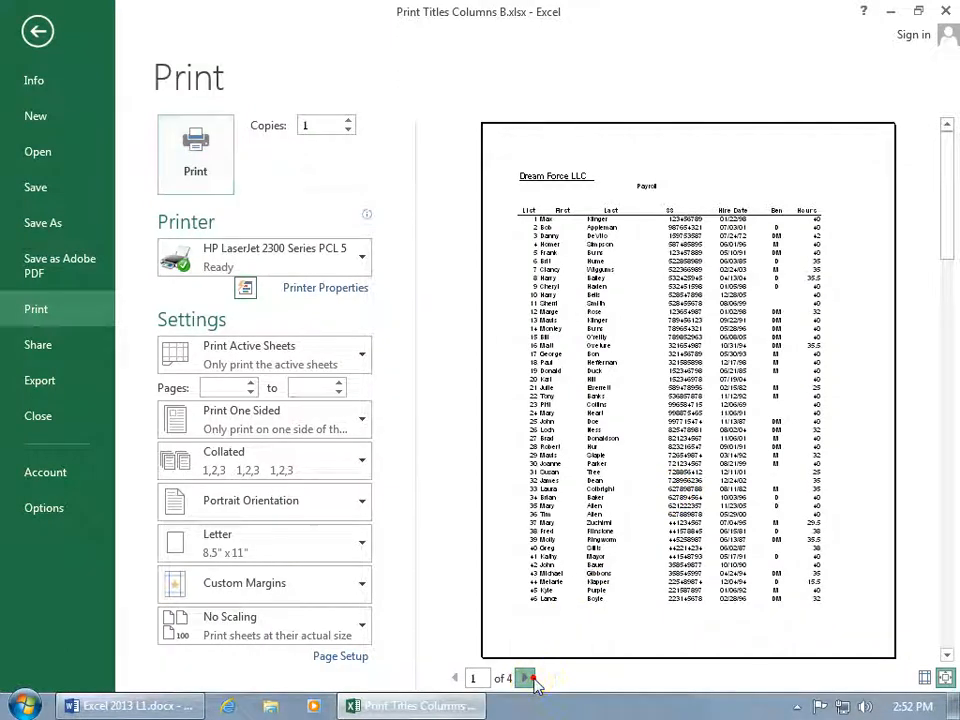
left_click(527, 679)
left_click(528, 679)
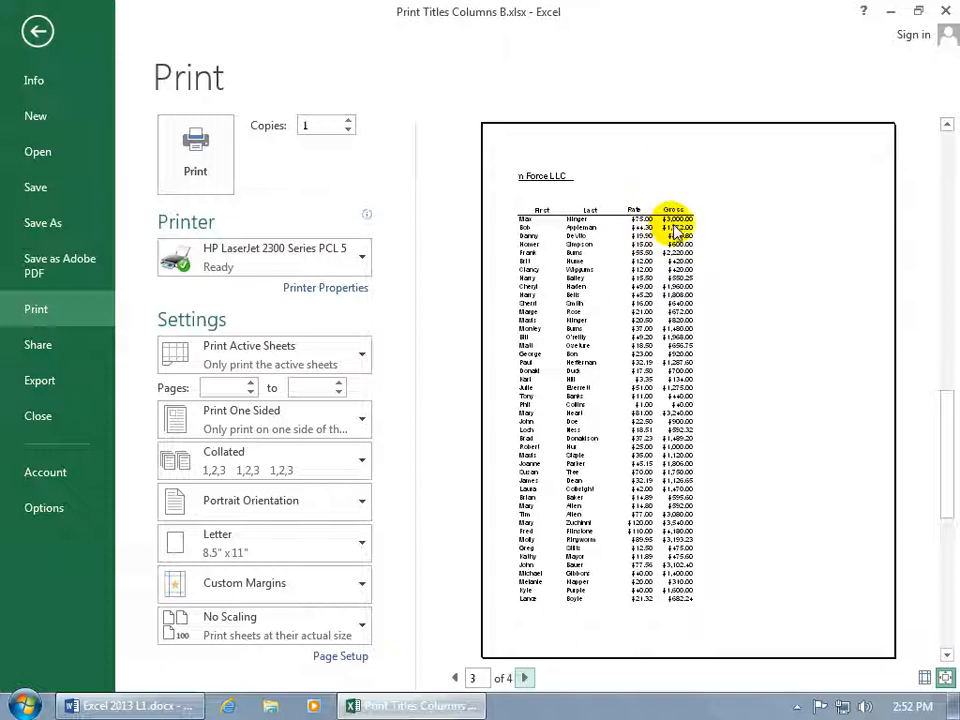
left_click(524, 678)
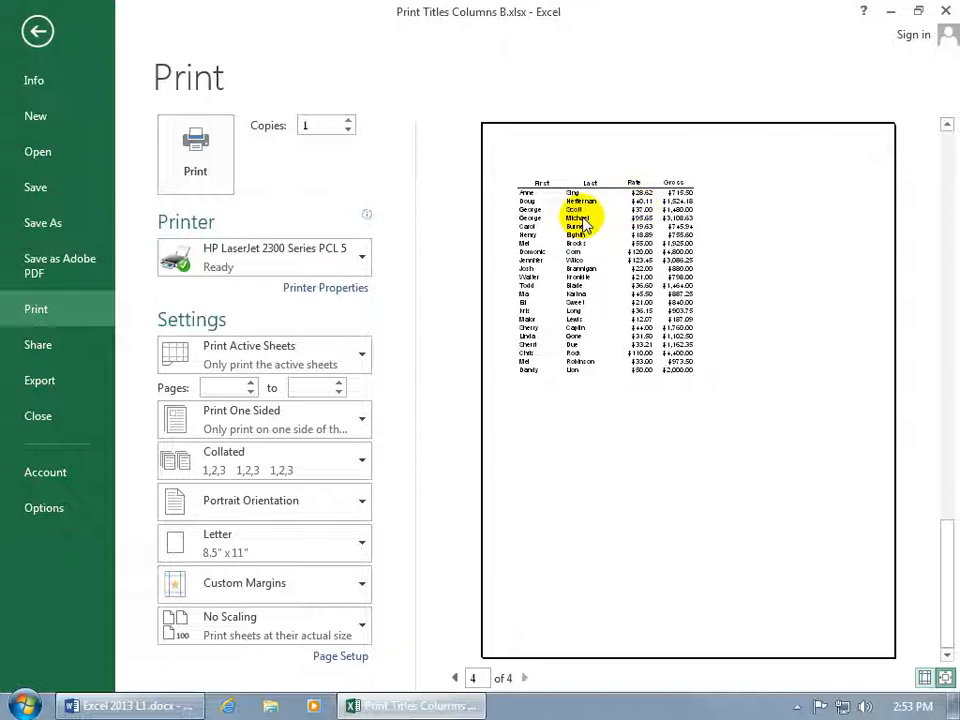
Open the sheet page setup from the print preview and check whether its print titles settings can be edited
left_click(350, 656)
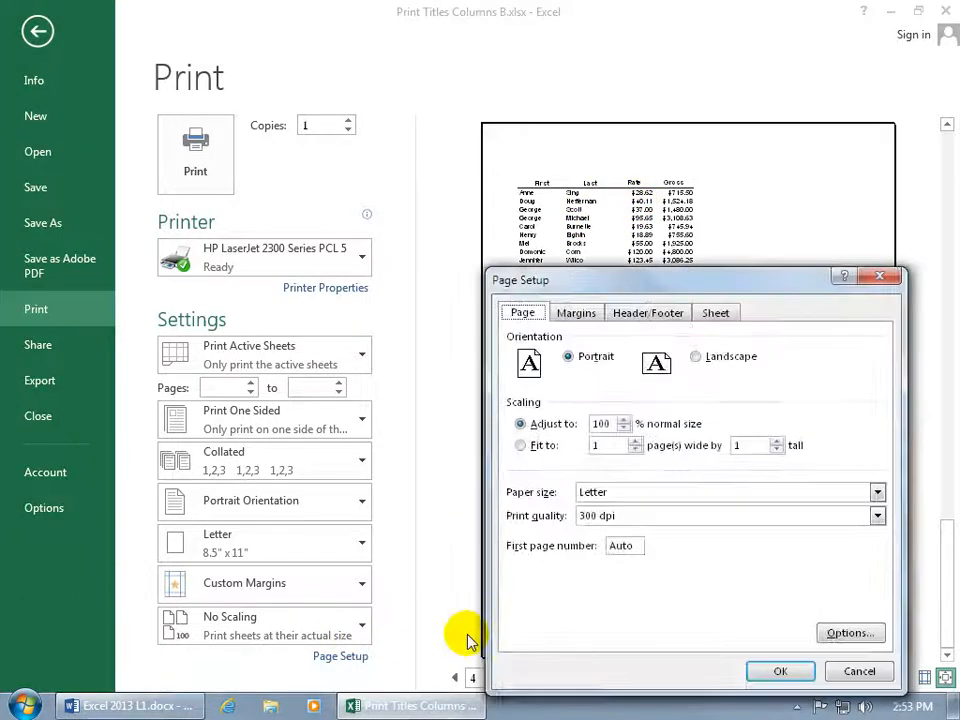
left_click(718, 314)
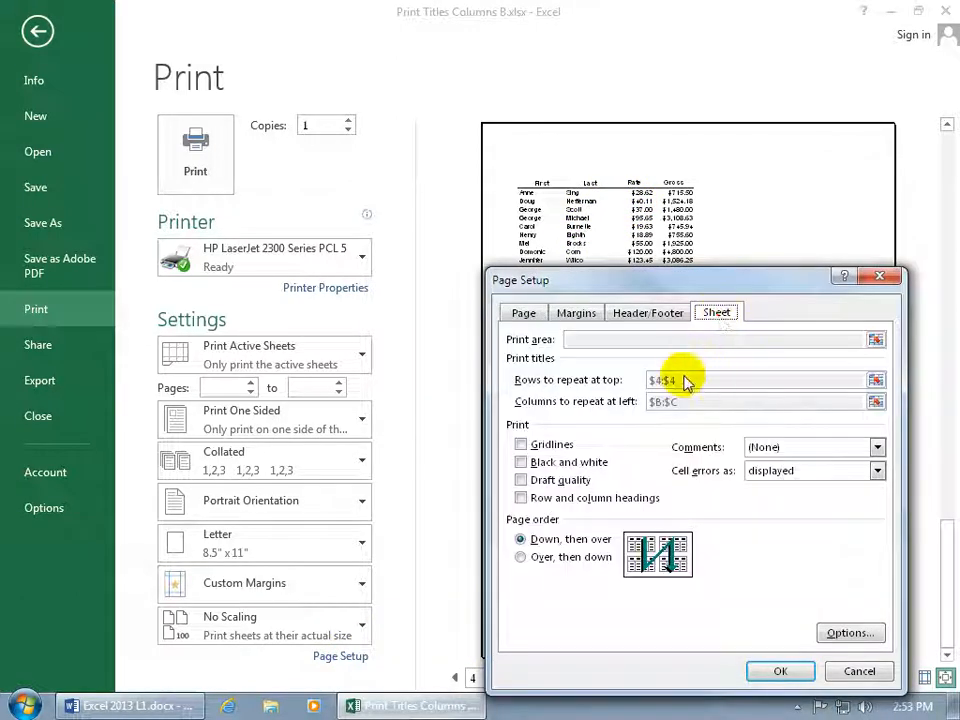